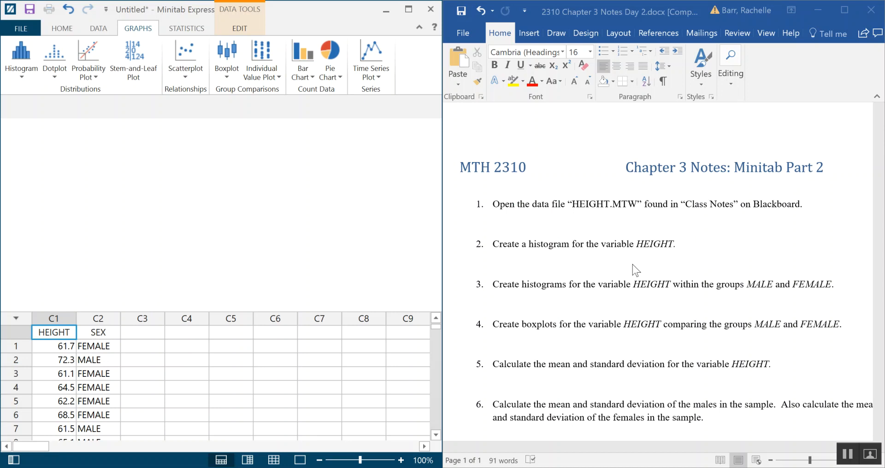
left_click(545, 259)
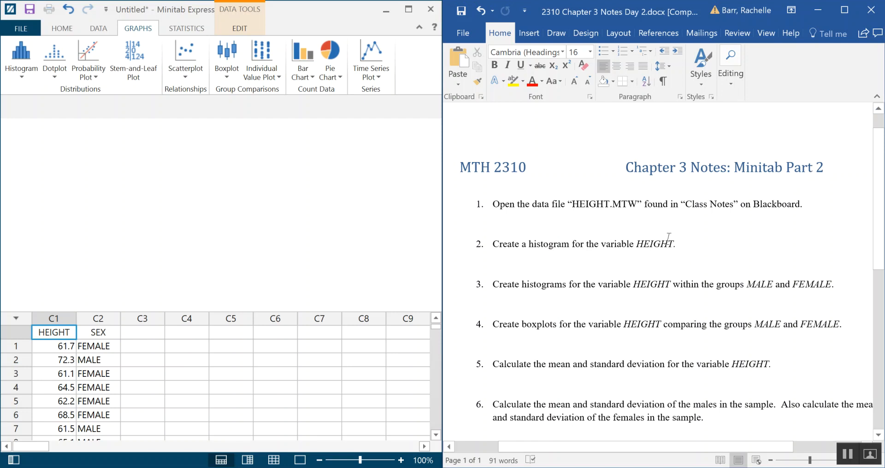
left_click(542, 264)
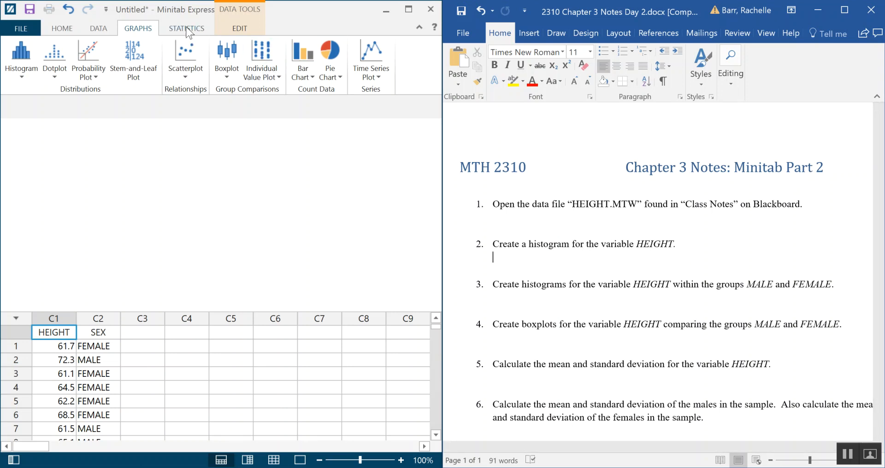
left_click(134, 29)
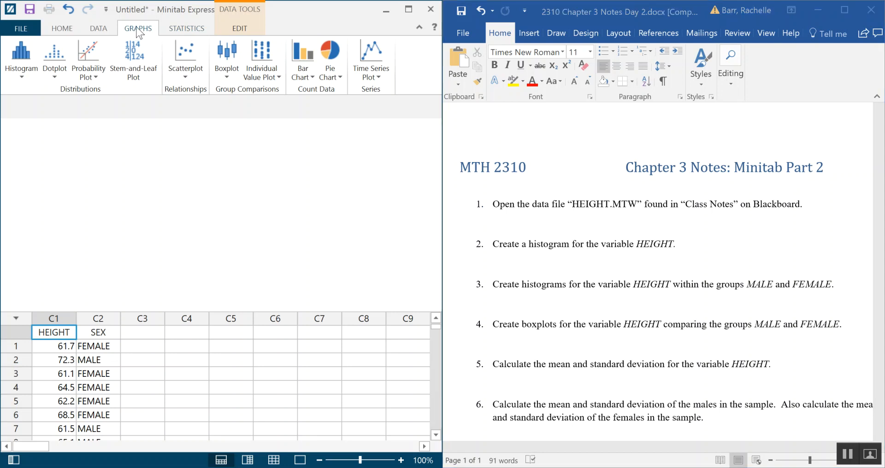
left_click(33, 58)
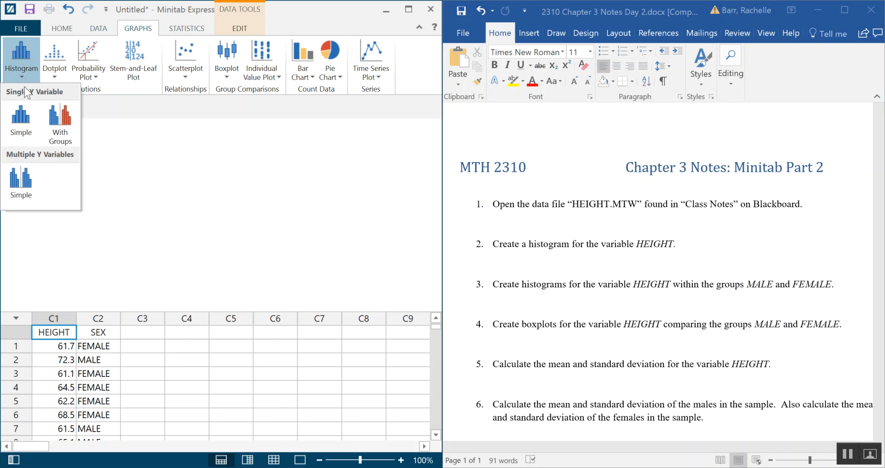
left_click(26, 126)
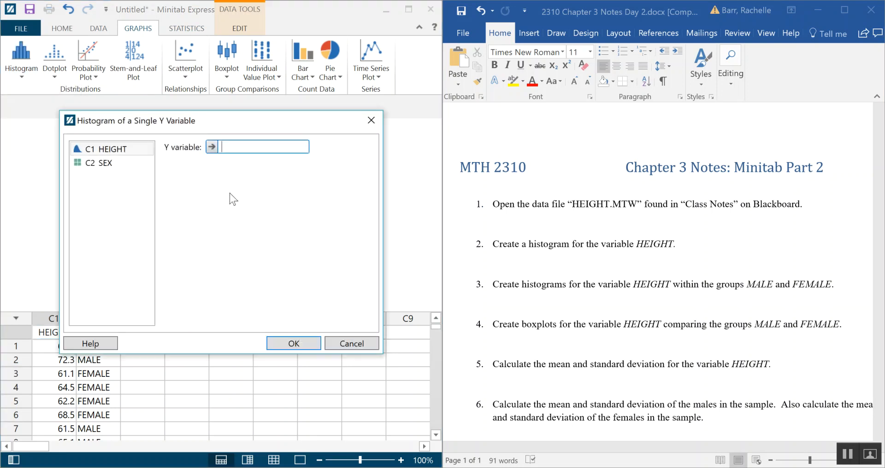
key("Escape")
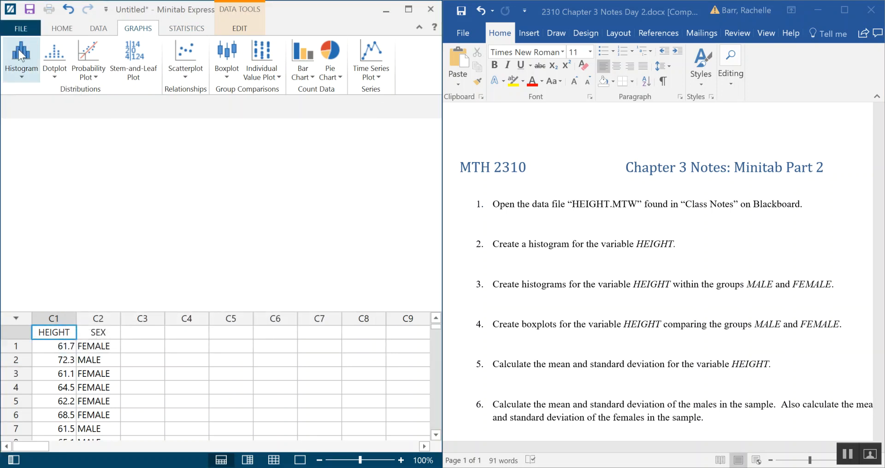
- Create a simple single-variable histogram with HEIGHT as the Y variable
left_click(21, 57)
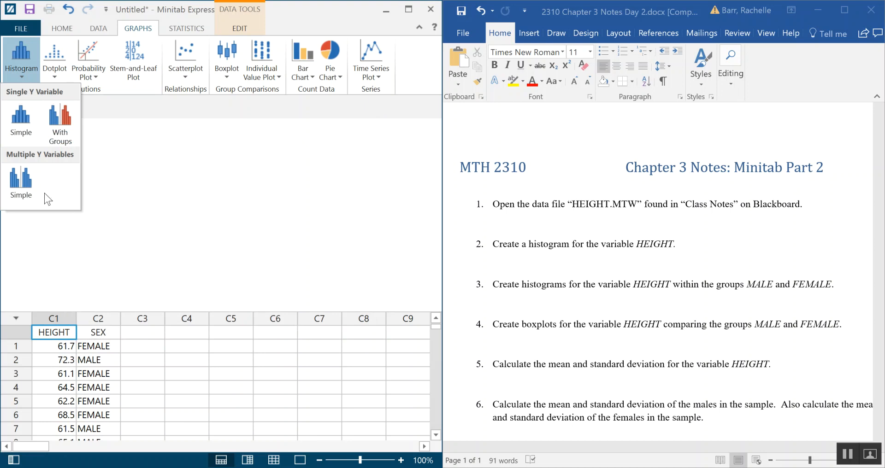
left_click(18, 114)
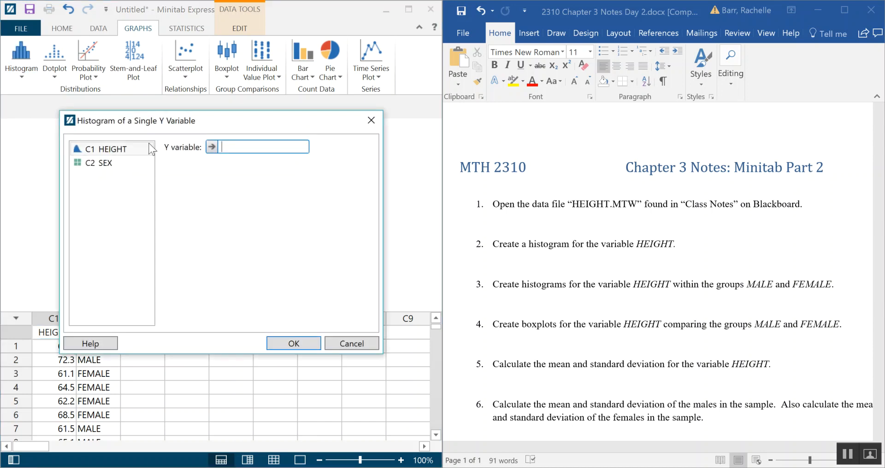
double_click(133, 149)
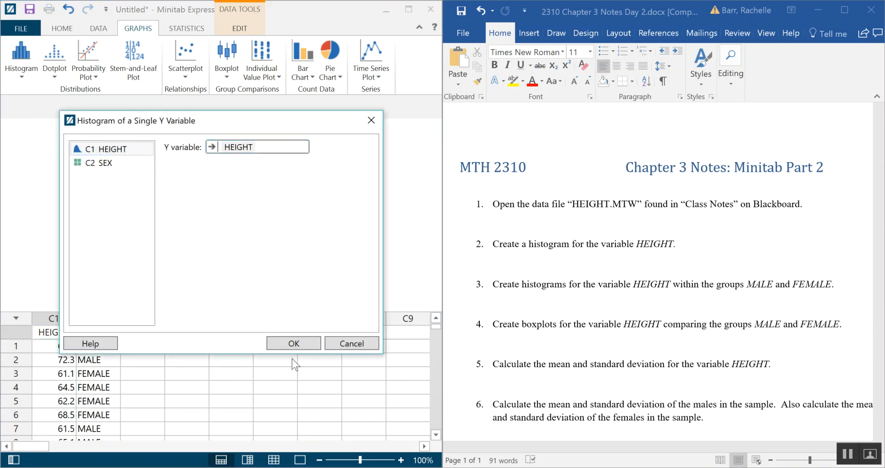
left_click(299, 347)
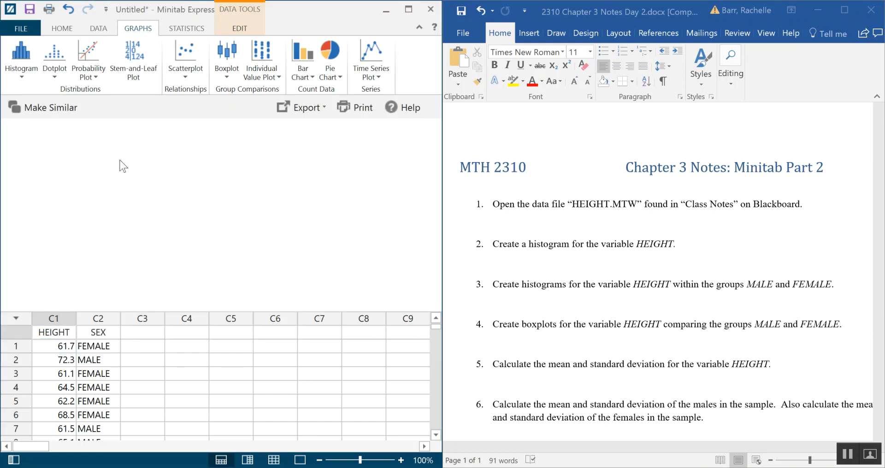
- Enlarge the output area above the worksheet so the whole HEIGHT histogram fits in view
scroll(364, 203, "down", 5)
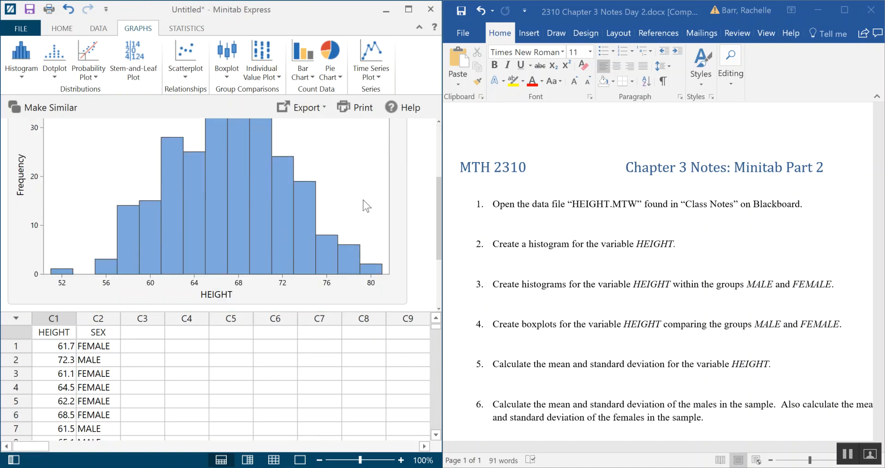
scroll(363, 203, "up", 2)
scroll(364, 205, "down", 1)
scroll(364, 205, "up", 1)
mouse_move(353, 304)
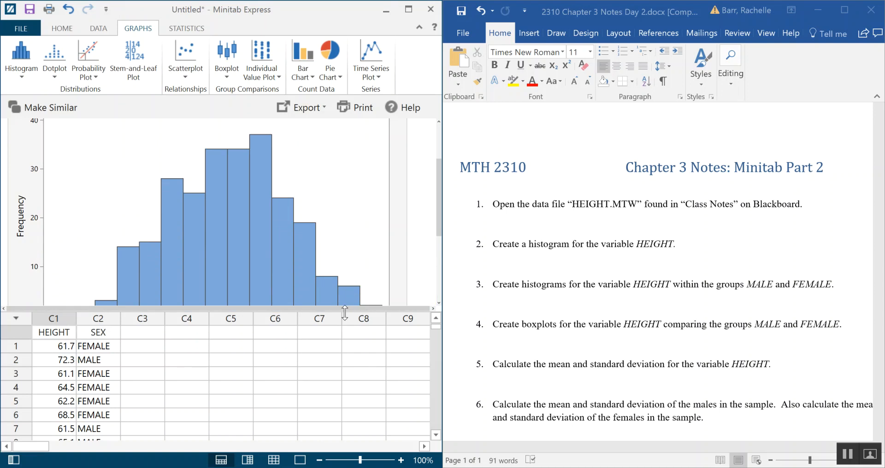
left_click_drag(337, 312, 351, 402)
scroll(358, 328, "up", 1)
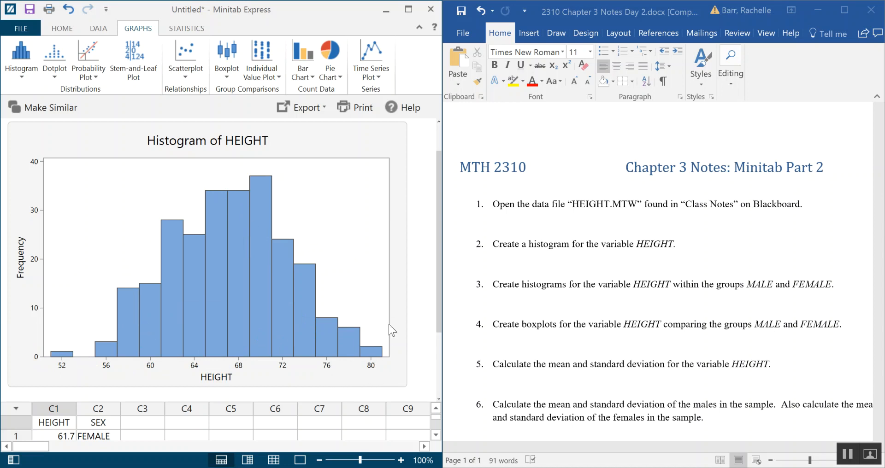
- Copy the HEIGHT histogram and paste it into the Word notes on the blank line under question 2
mouse_move(183, 281)
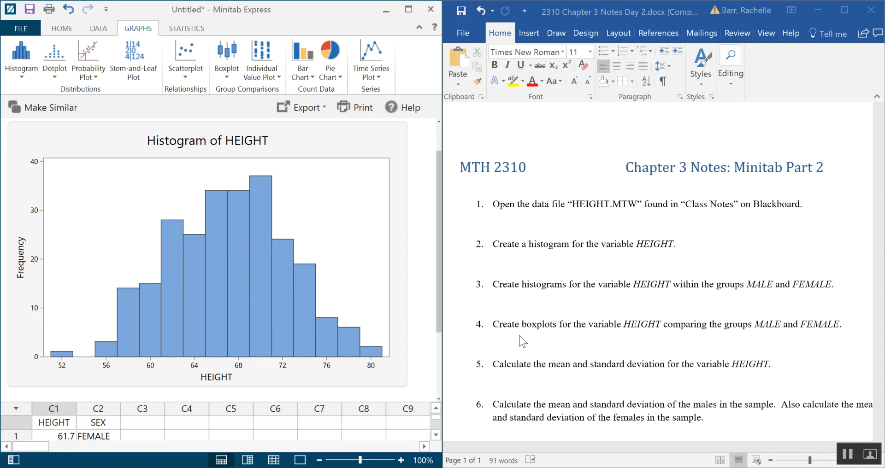
mouse_move(229, 183)
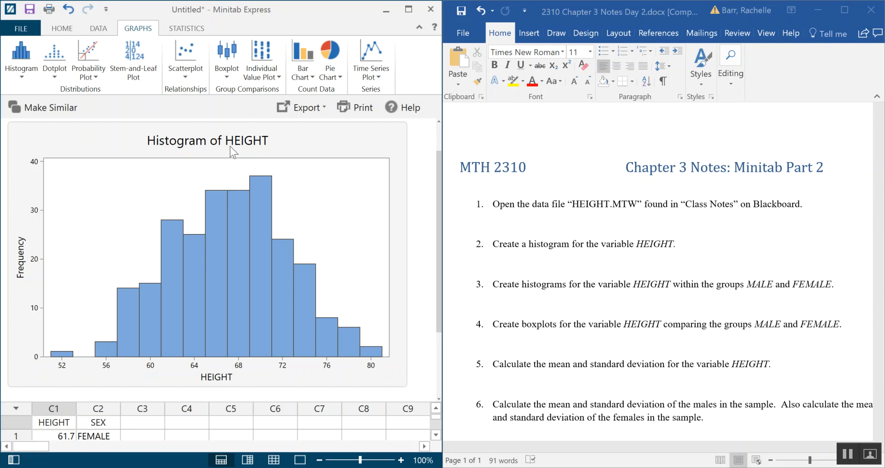
right_click(344, 137)
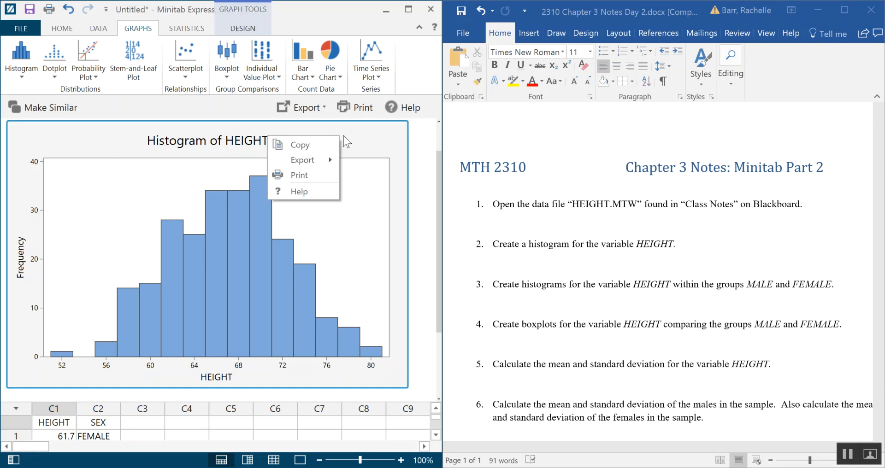
left_click(301, 144)
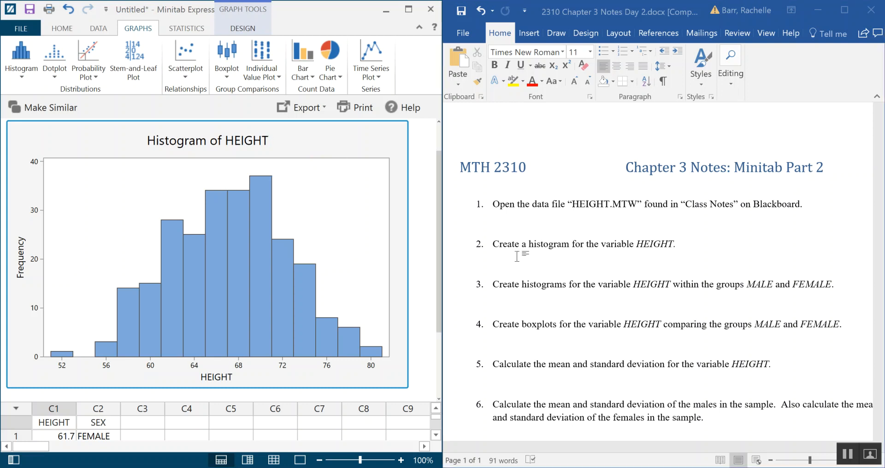
left_click(517, 256)
key("ctrl+v")
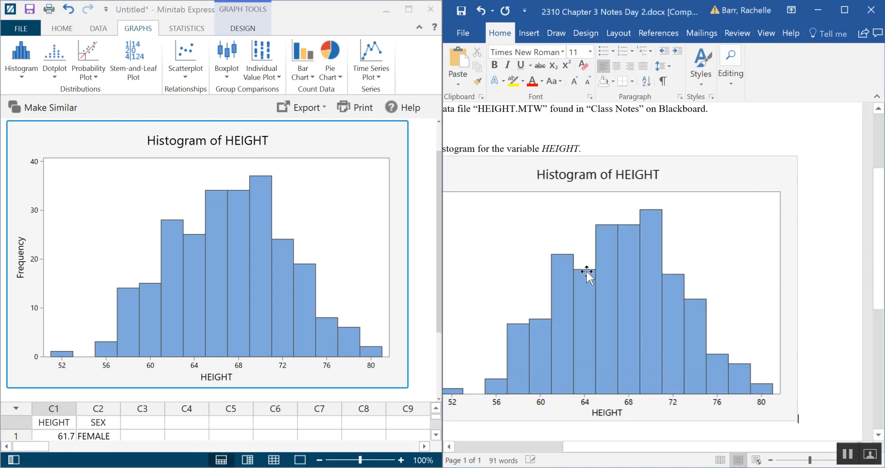
- In Minitab Express, create a single-variable histogram with groups, using HEIGHT as the Y variable and SEX as the group variable
scroll(586, 275, "down", 5)
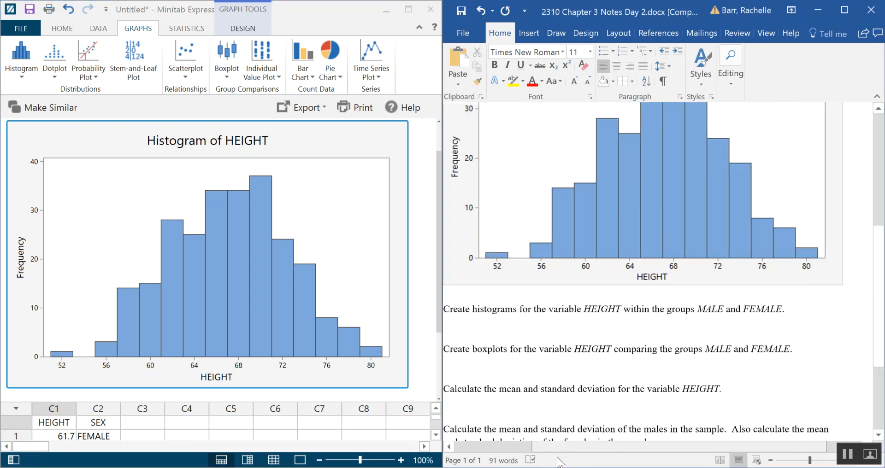
scroll(617, 318, "down", 3)
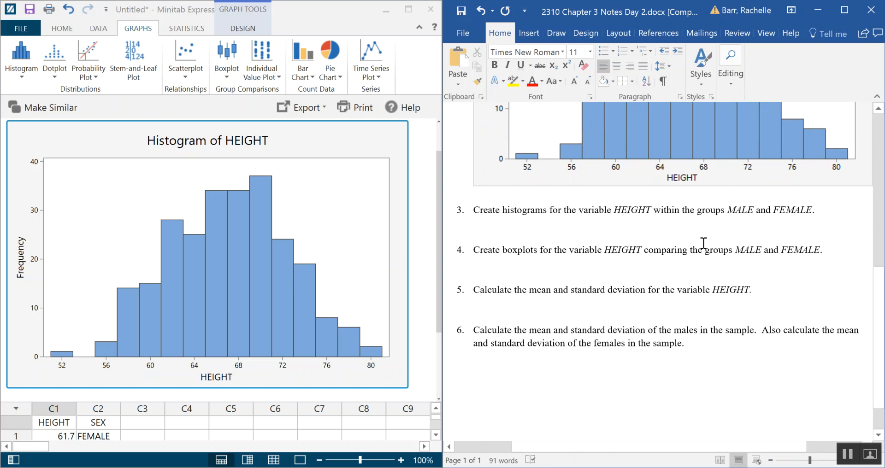
left_click(27, 62)
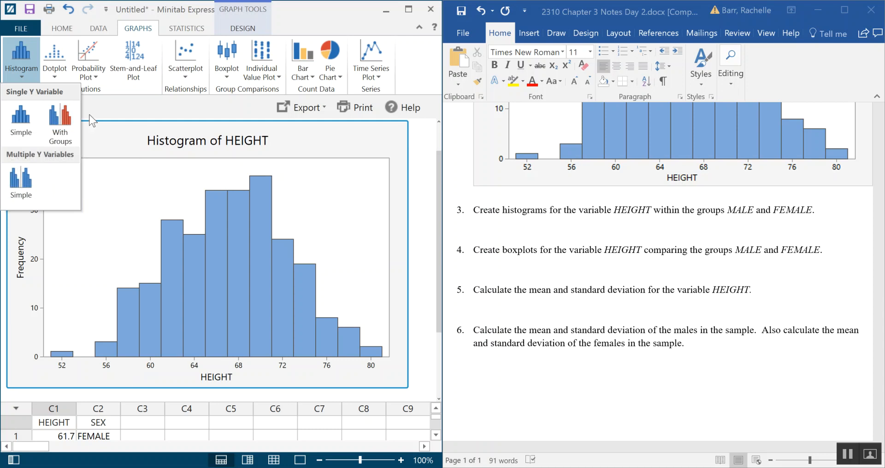
left_click(65, 124)
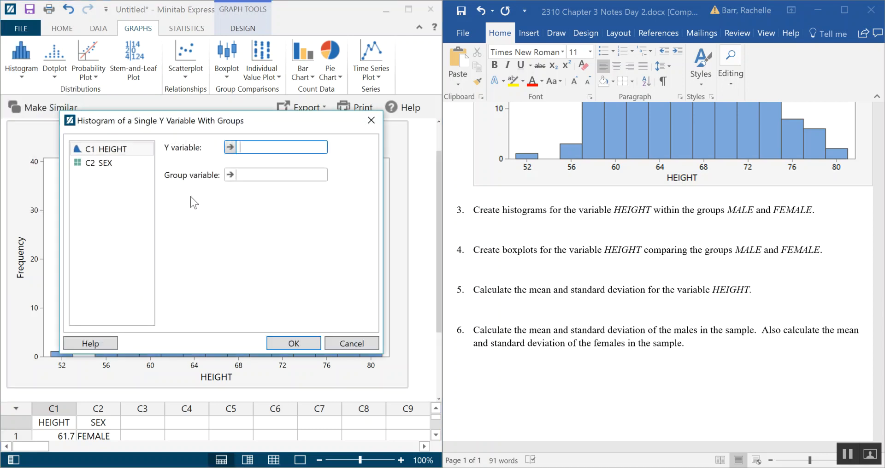
double_click(124, 148)
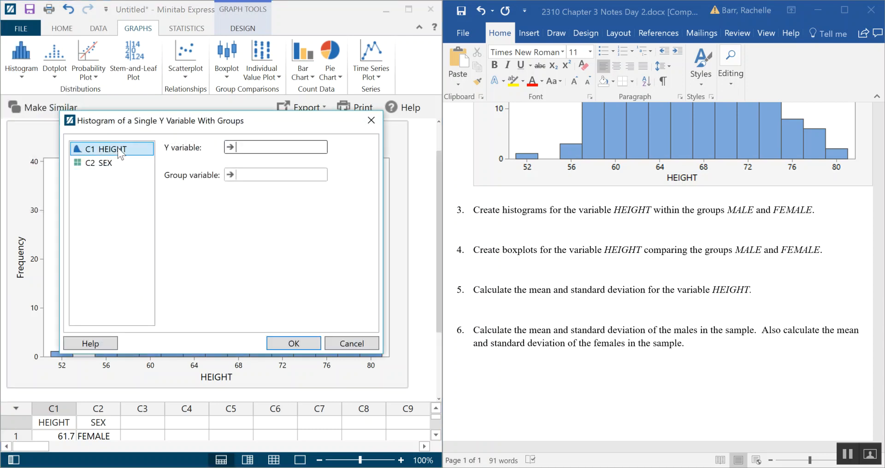
double_click(107, 163)
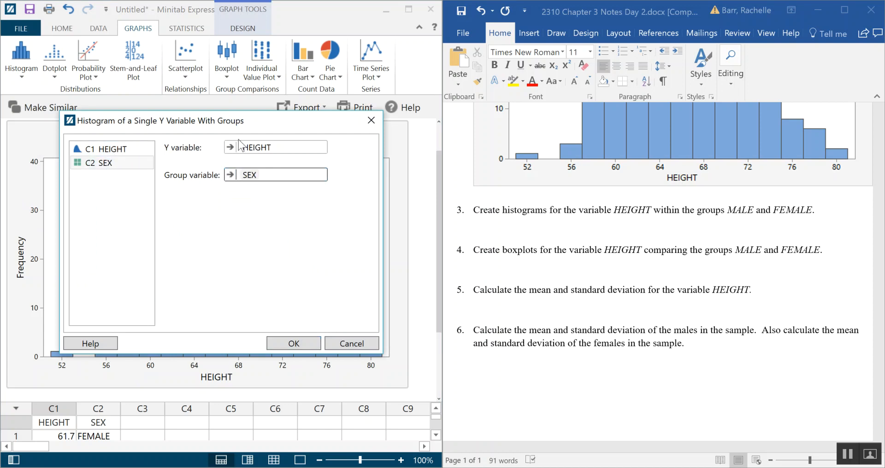
left_click(309, 343)
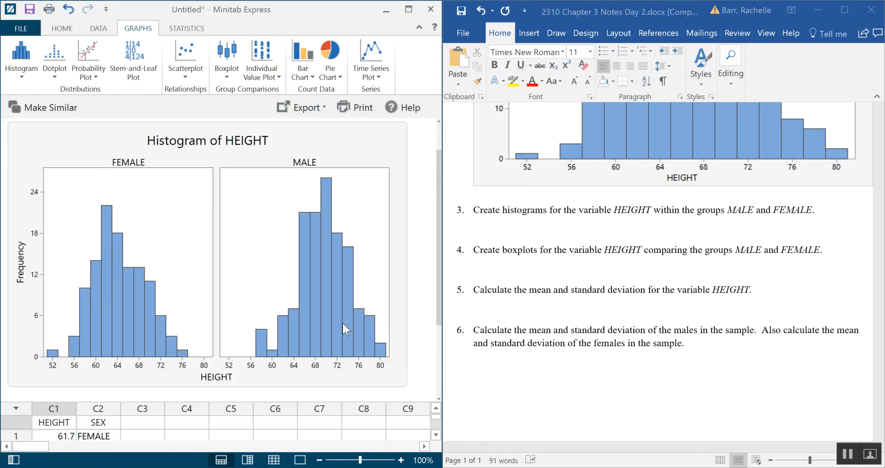
- Examine the bins and frequencies of the FEMALE and MALE height histograms
mouse_move(331, 335)
scroll(331, 333, "down", 1)
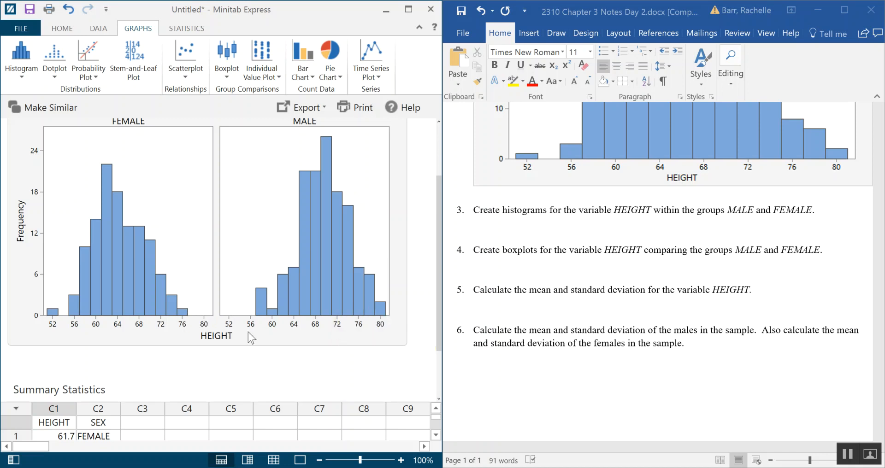
mouse_move(355, 287)
mouse_move(369, 314)
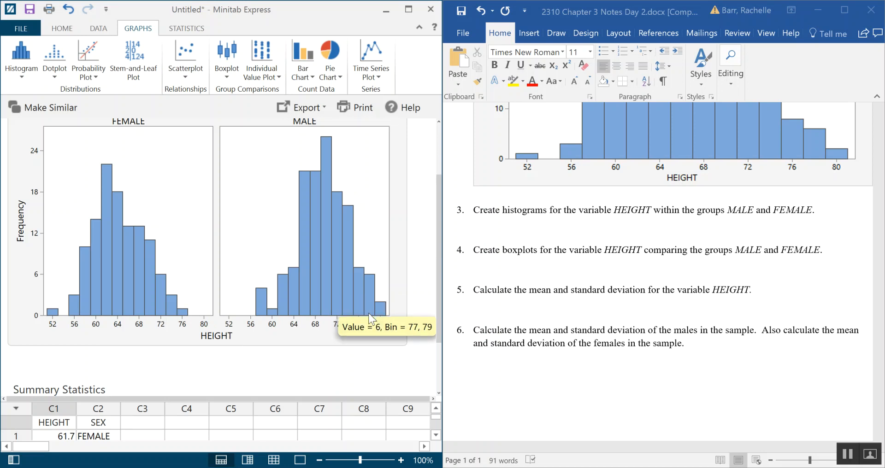
scroll(398, 296, "up", 1)
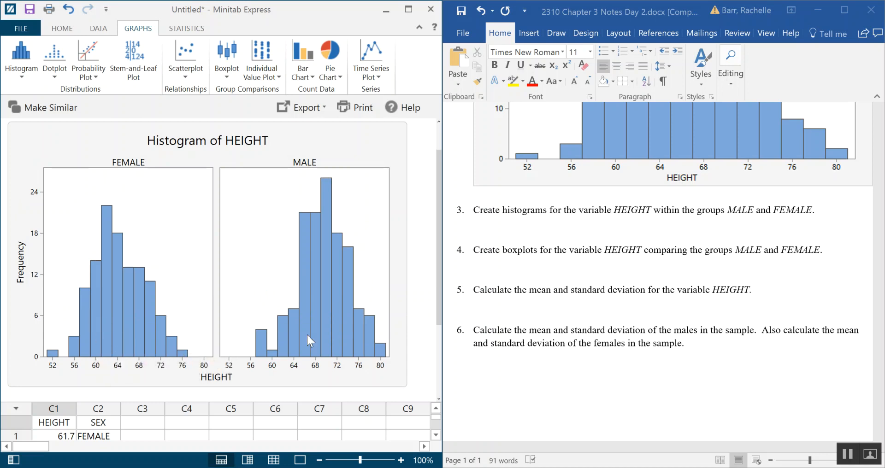
mouse_move(122, 333)
mouse_move(323, 358)
- Review the graph elements available for the grouped HEIGHT histogram without changing any of them
left_click(374, 137)
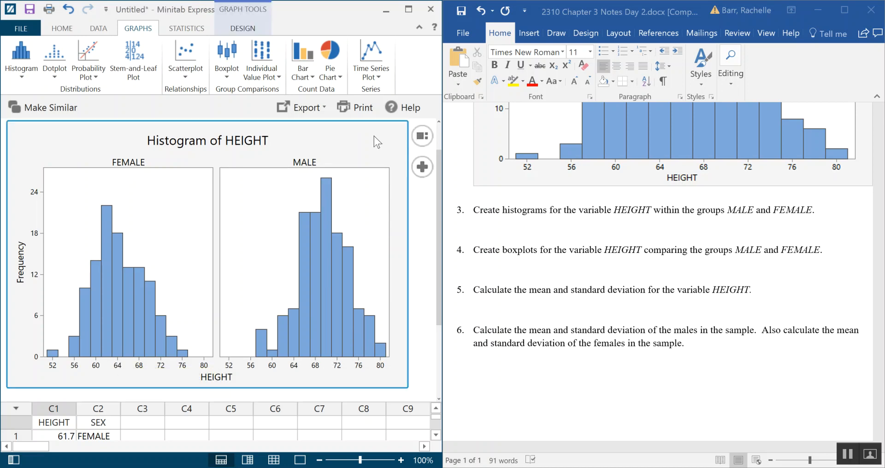
left_click(421, 170)
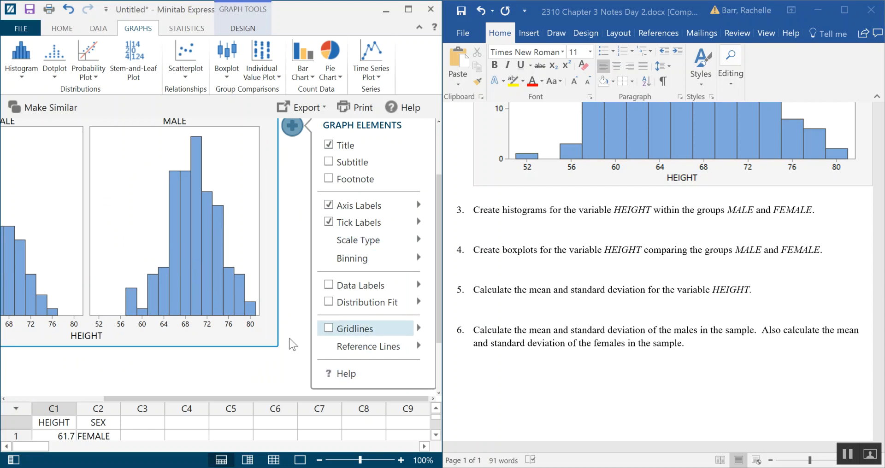
left_click(244, 338)
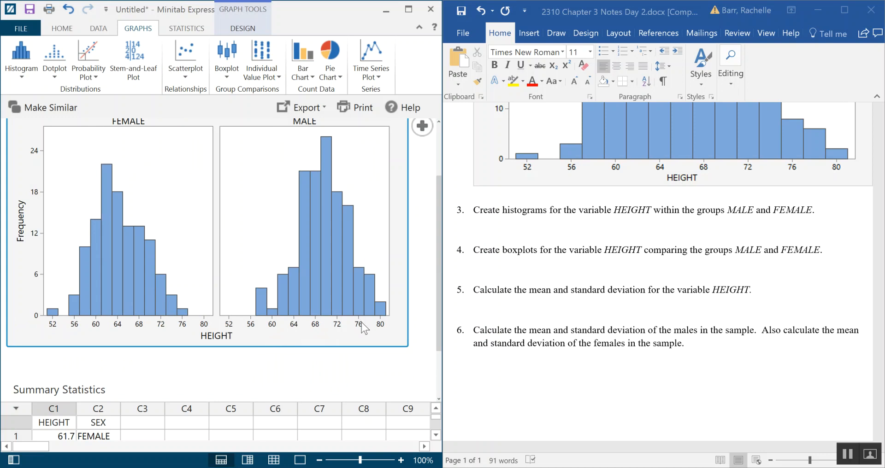
scroll(361, 325, "up", 1)
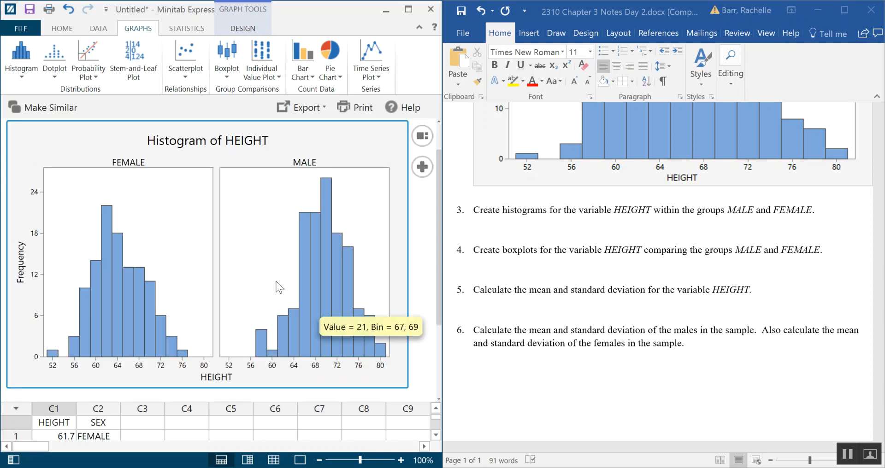
- Copy the grouped FEMALE and MALE HEIGHT histogram and paste it into the Word notes on the blank line under question 3
mouse_move(90, 254)
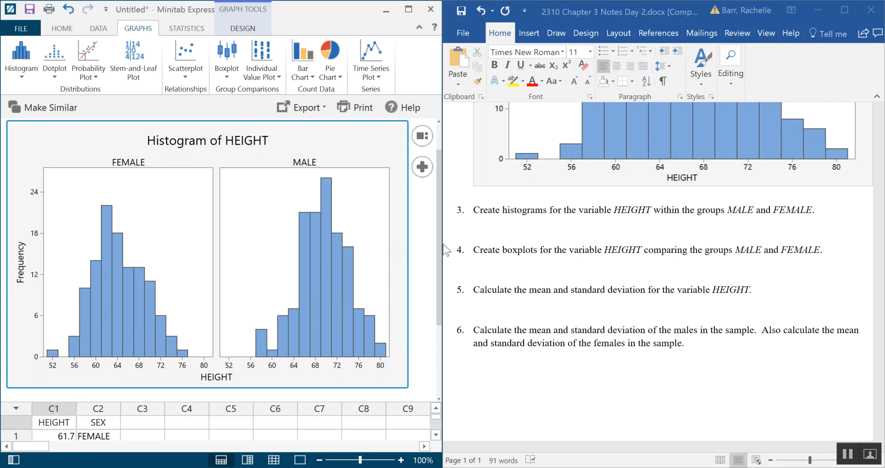
right_click(322, 136)
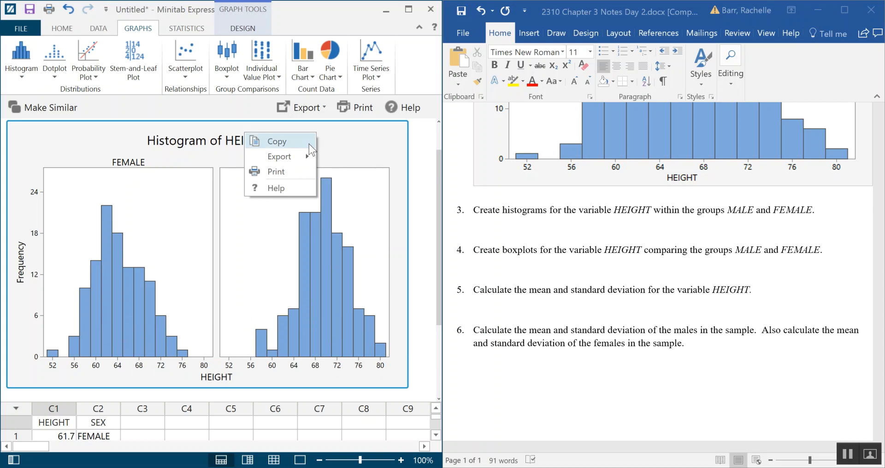
left_click(295, 142)
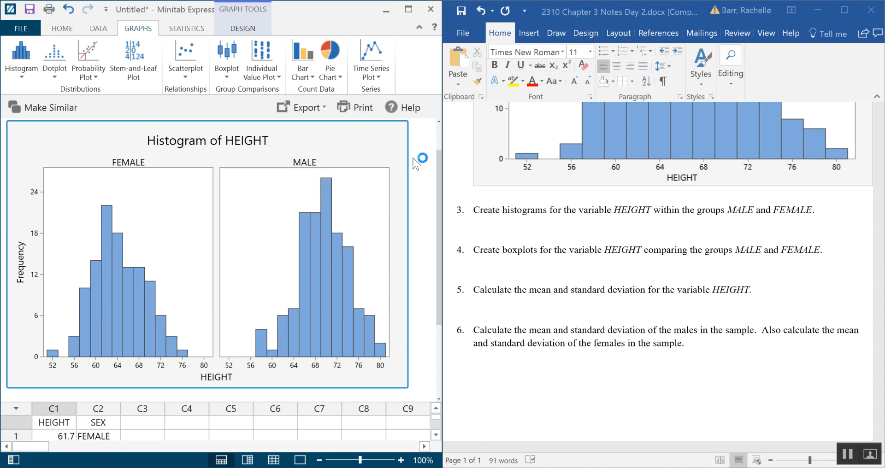
left_click(648, 231)
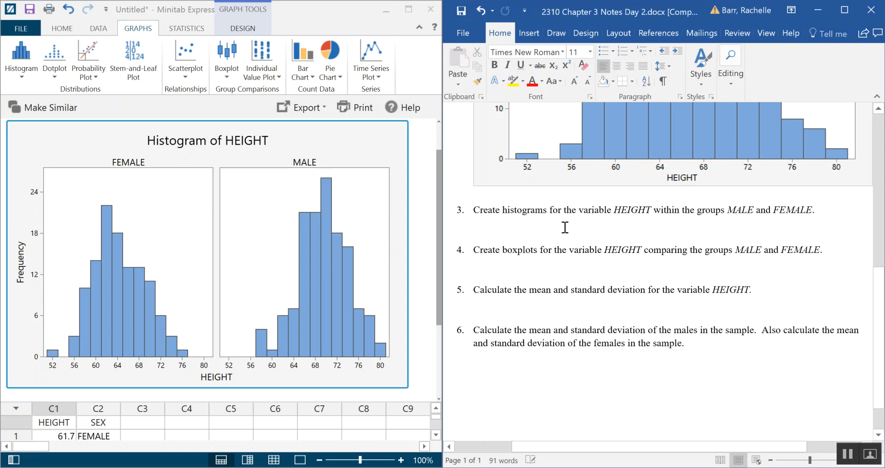
right_click(565, 228)
left_click(594, 286)
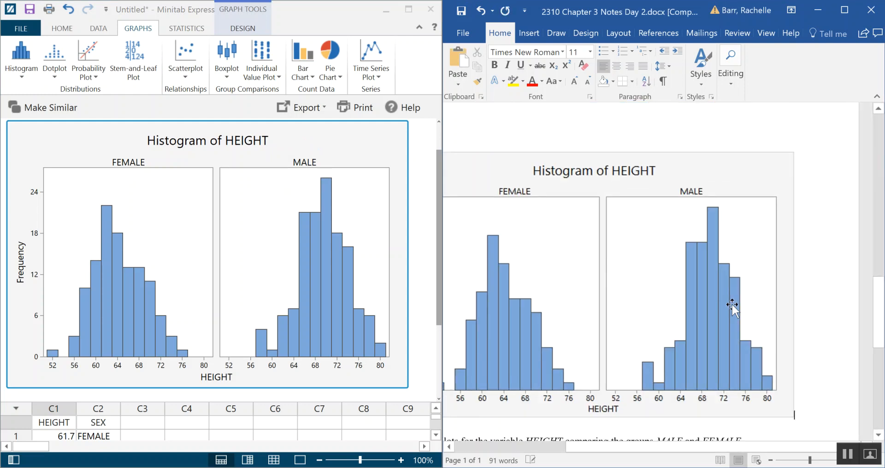
- In Minitab Express, create a single-variable boxplot with groups, using HEIGHT as the Y variable and SEX as the group variable
scroll(712, 317, "down", 3)
left_click_drag(584, 448, 528, 454)
scroll(690, 299, "down", 2)
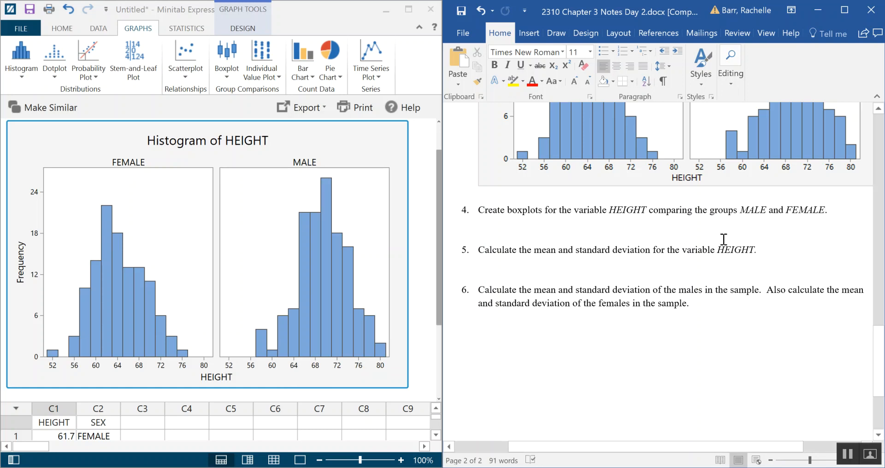
left_click(231, 76)
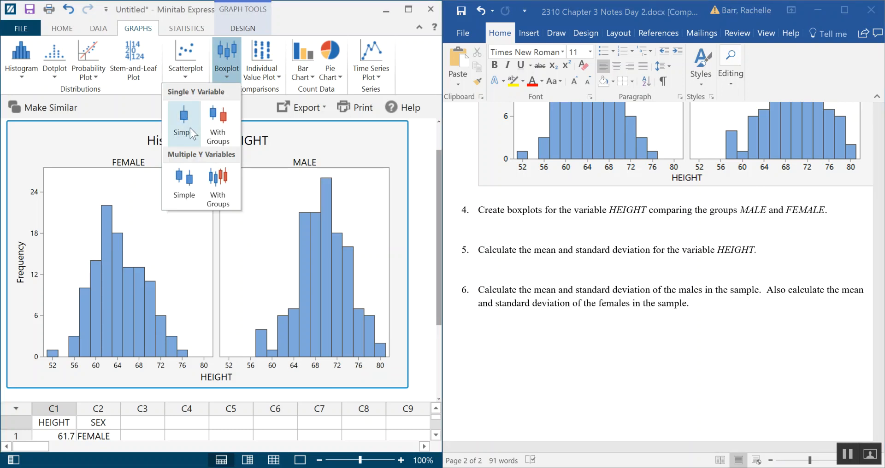
left_click(218, 129)
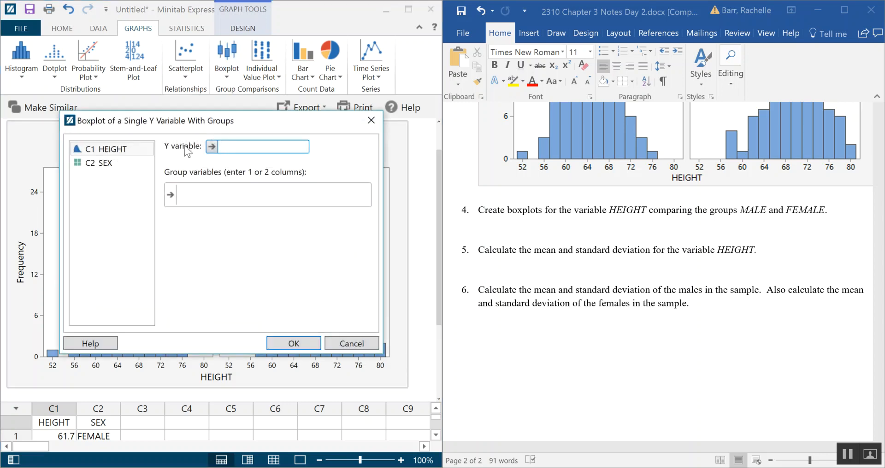
double_click(112, 149)
double_click(113, 163)
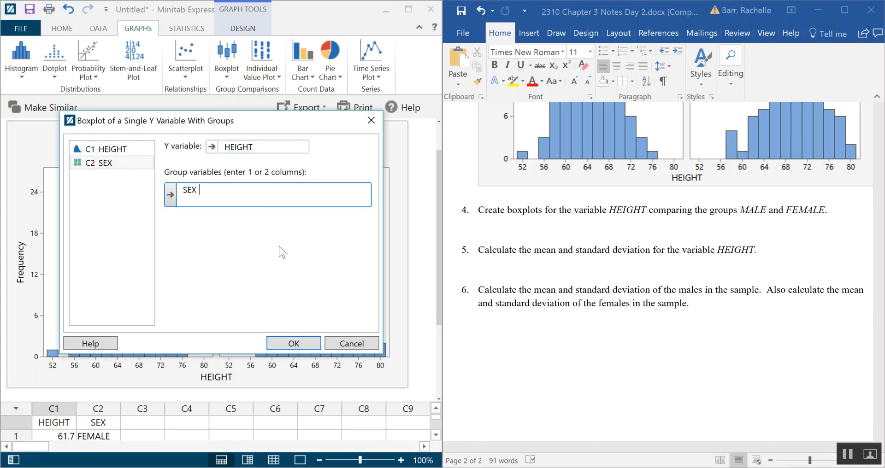
left_click(310, 347)
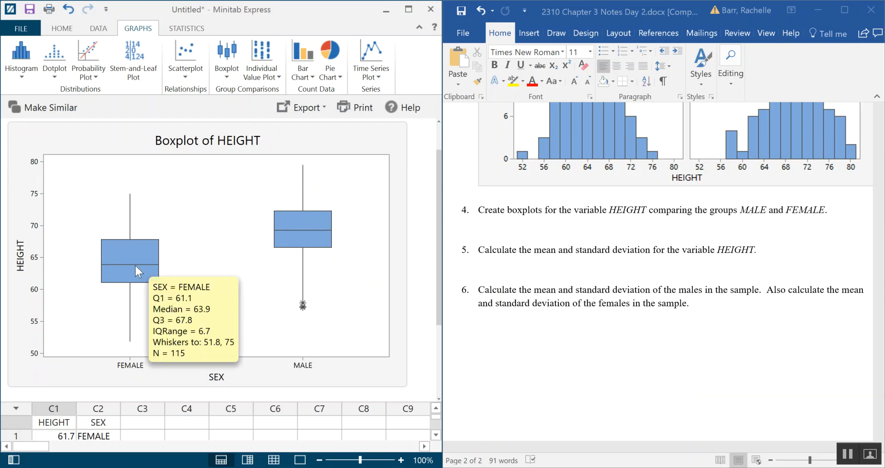
- Copy the boxplot of HEIGHT by SEX and paste it into the Word notes on the blank line under question 4
mouse_move(135, 273)
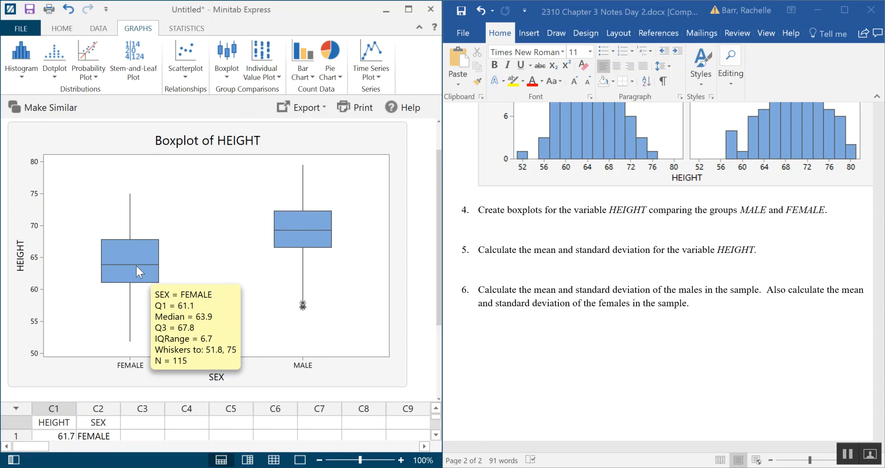
mouse_move(286, 236)
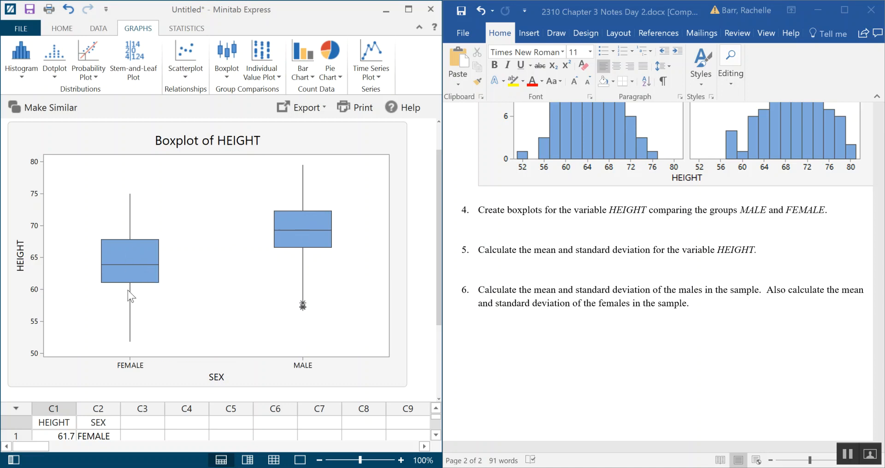
mouse_move(156, 253)
right_click(258, 136)
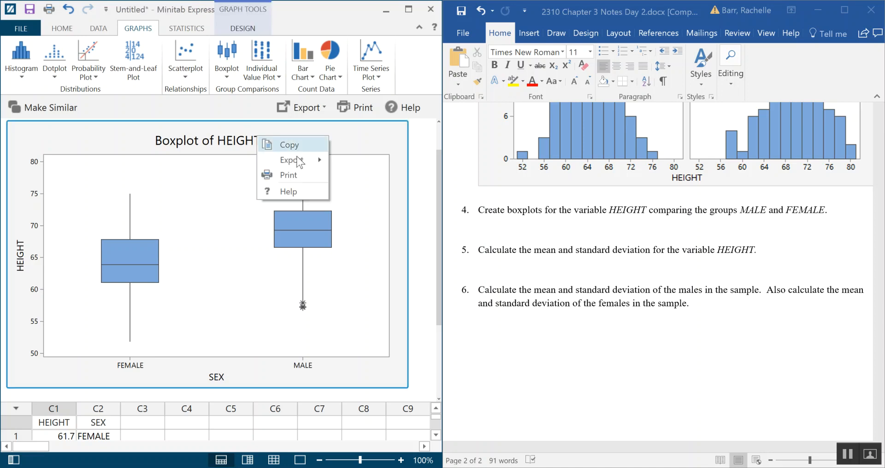
left_click(290, 144)
left_click(534, 231)
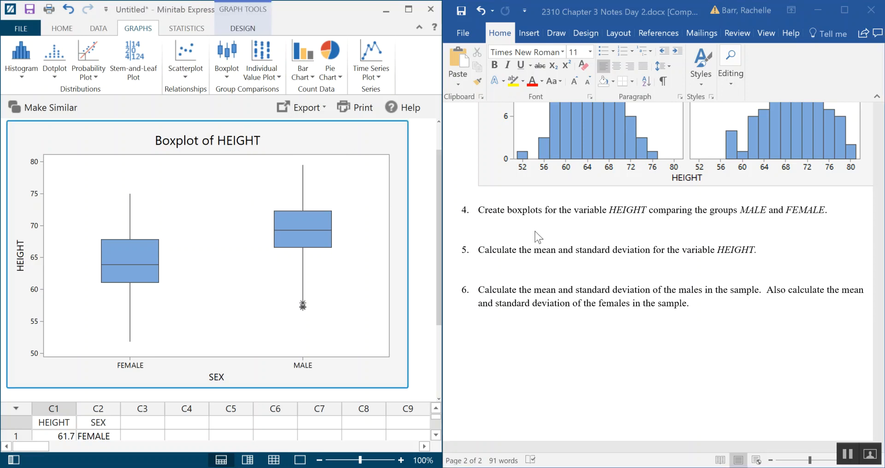
right_click(535, 230)
left_click(564, 290)
- Insert a new line after the pasted boxplot to separate it from question 5
scroll(645, 313, "down", 3)
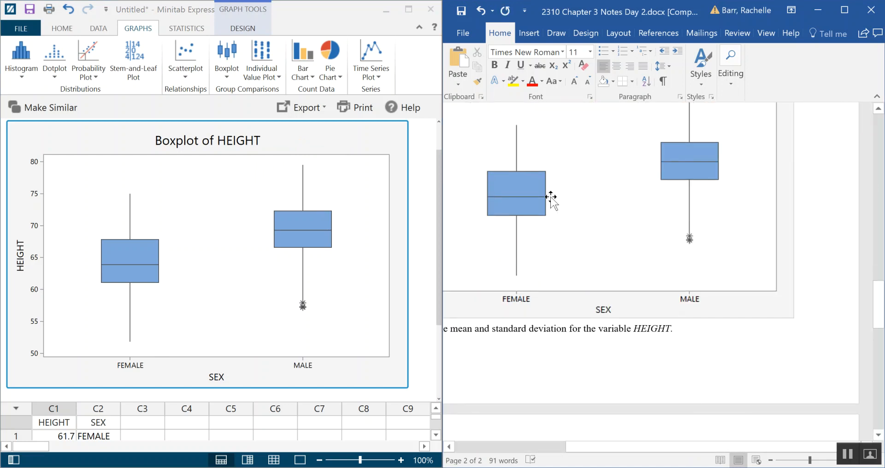
left_click_drag(768, 444, 698, 444)
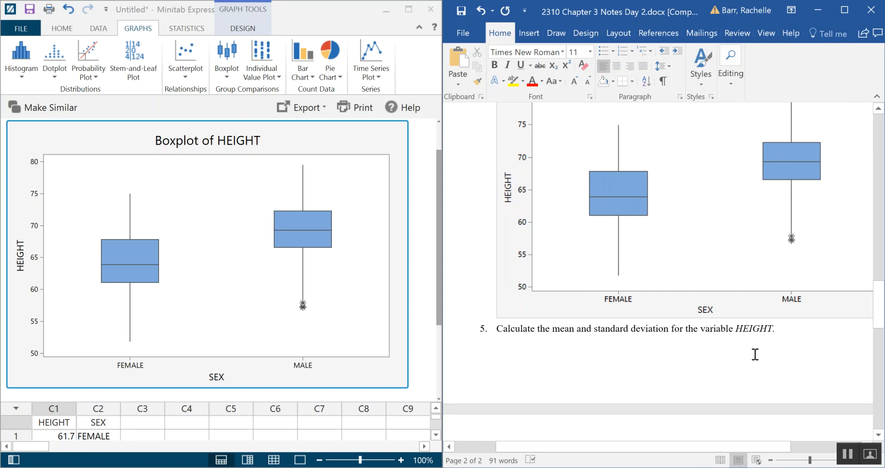
scroll(756, 267, "down", 1)
scroll(853, 293, "up", 3)
scroll(862, 327, "down", 2)
left_click_drag(751, 446, 821, 447)
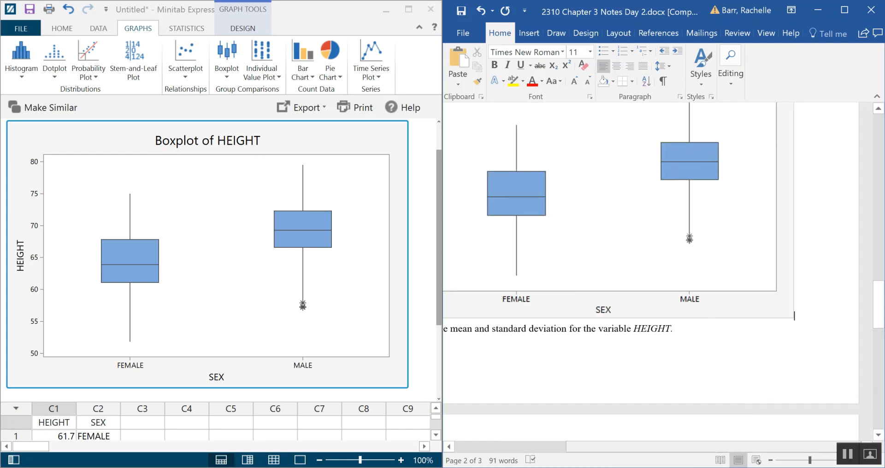
key("Return")
- In Minitab Express, set up Descriptive Statistics with HEIGHT as the variable and SEX as the group variable
scroll(804, 258, "down", 5)
scroll(804, 266, "down", 2)
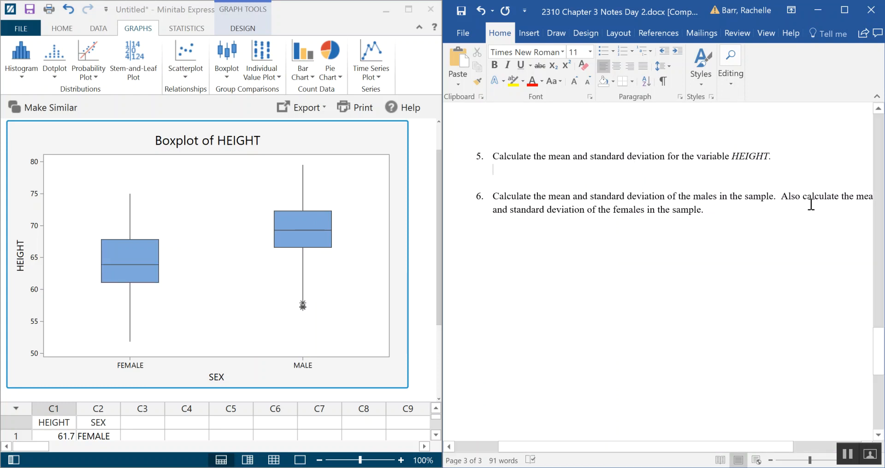
left_click(189, 29)
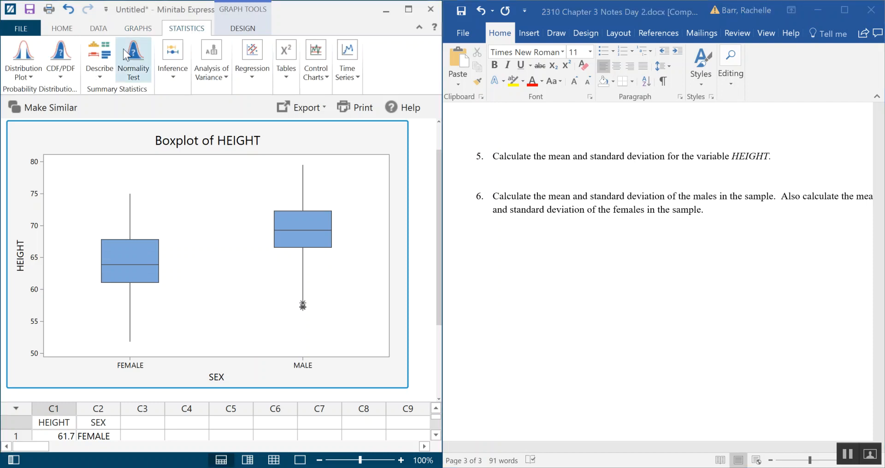
left_click(100, 75)
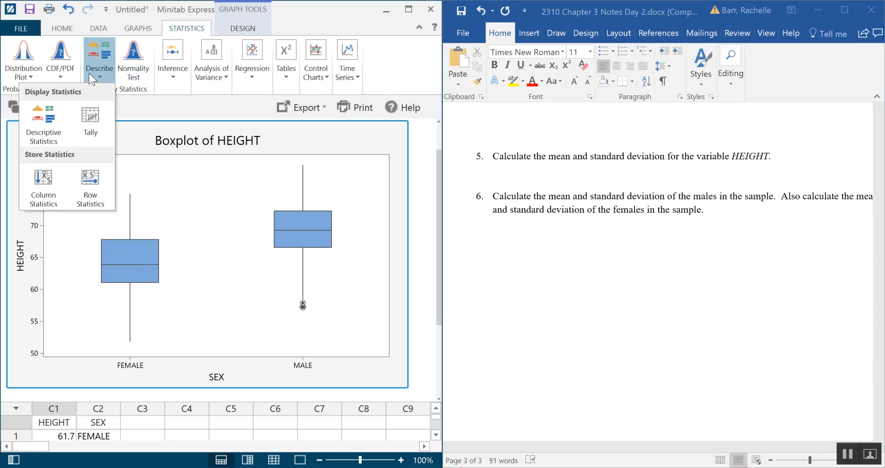
left_click(42, 121)
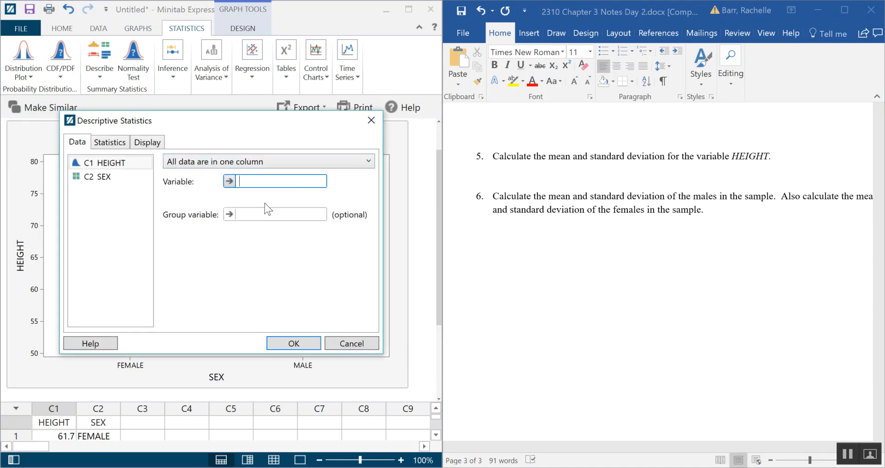
double_click(113, 167)
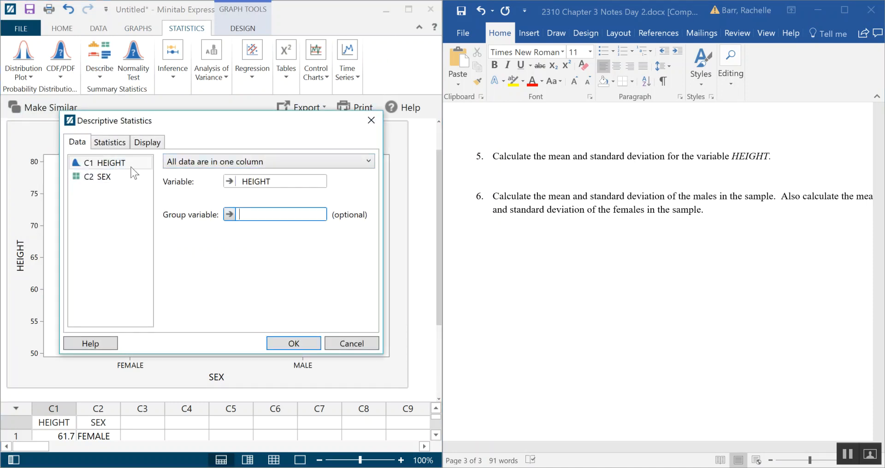
left_click(95, 178)
double_click(94, 177)
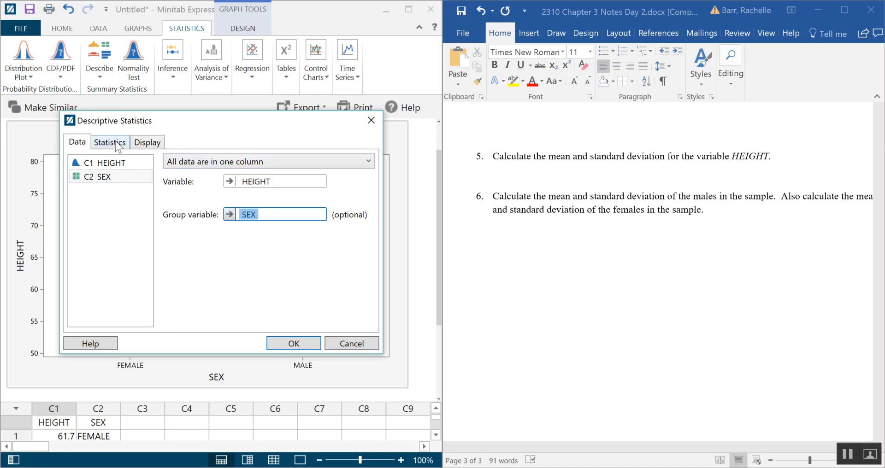
- Limit the displayed statistics to mean and standard deviation, and generate the descriptive statistics
left_click(116, 144)
left_click(72, 177)
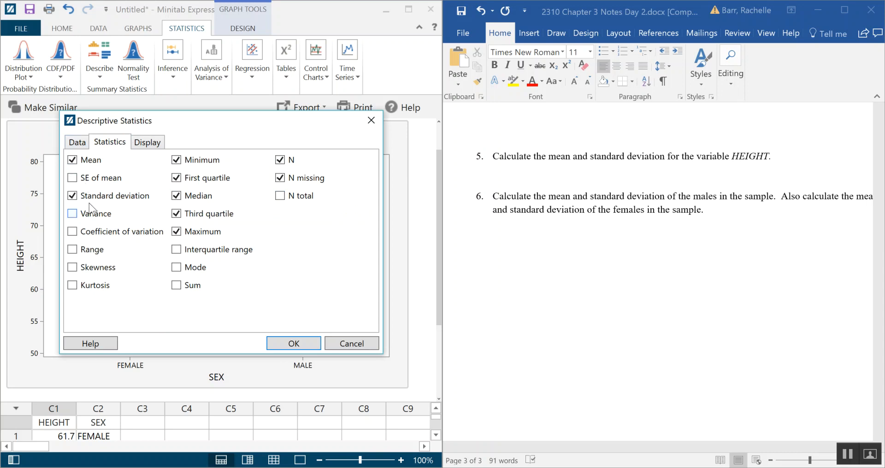
left_click(177, 160)
left_click(176, 178)
left_click(176, 195)
left_click(177, 213)
left_click(176, 231)
left_click(279, 160)
left_click(280, 178)
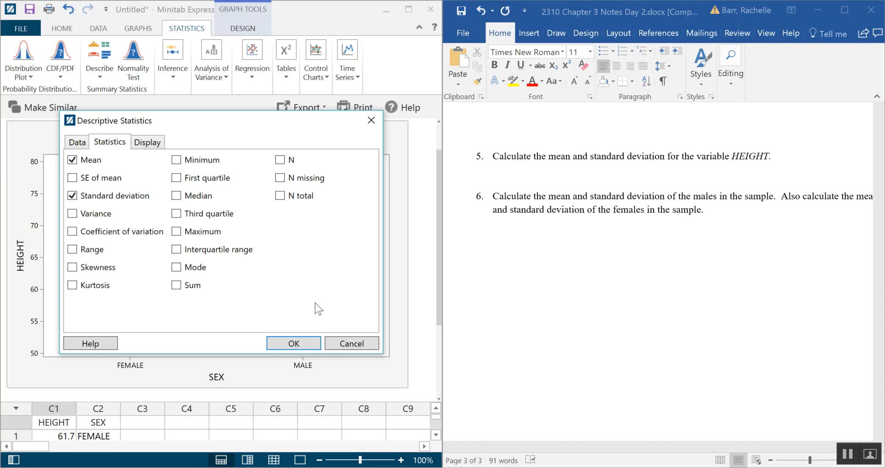
left_click(308, 341)
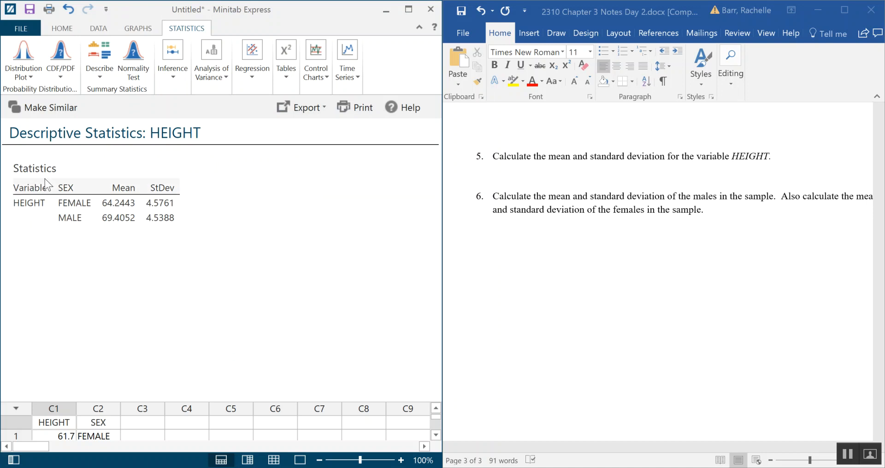
- Copy the table of HEIGHT statistics by SEX and paste it into the Word notes under question 5
right_click(169, 170)
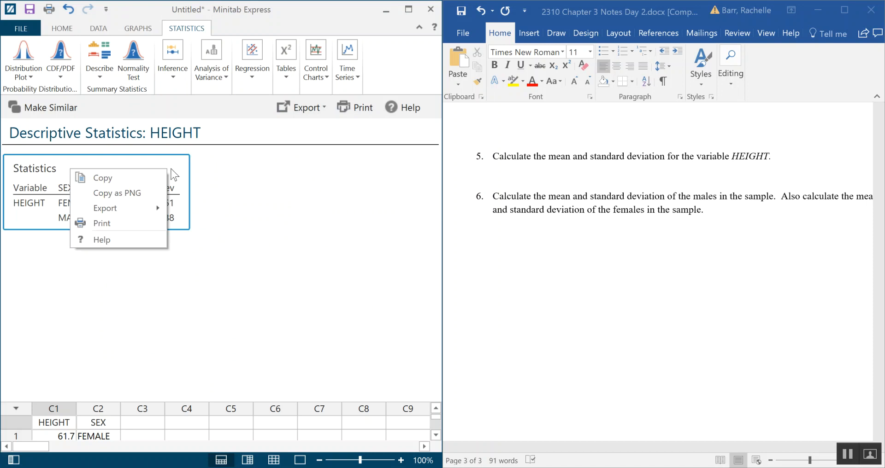
left_click(141, 180)
left_click(503, 170)
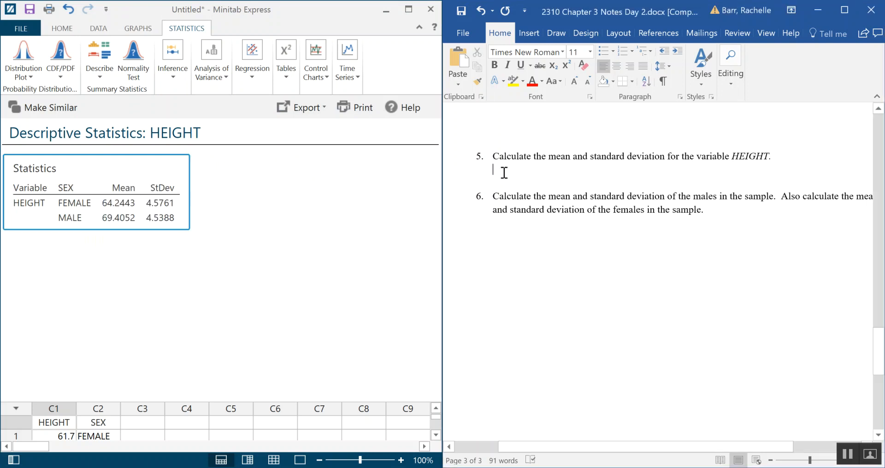
key("ctrl+v")
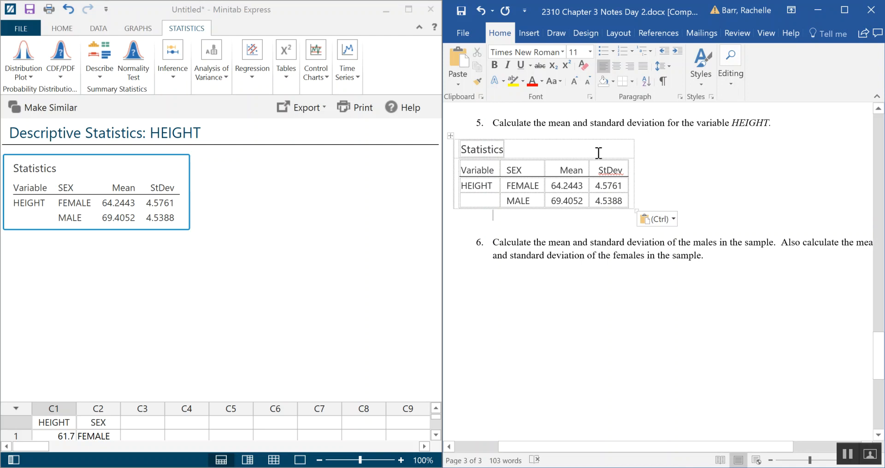
- Undo the table paste under question 5 and paste the statistics table below question 6 instead
left_click(574, 144)
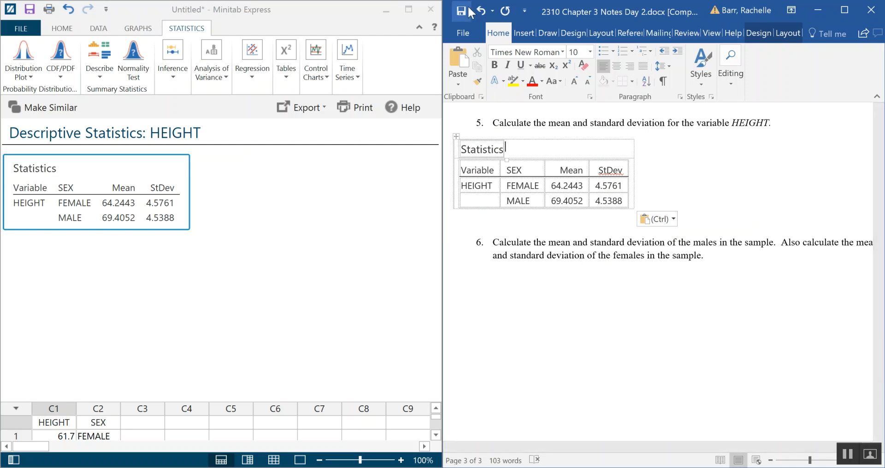
left_click(479, 12)
left_click(519, 197)
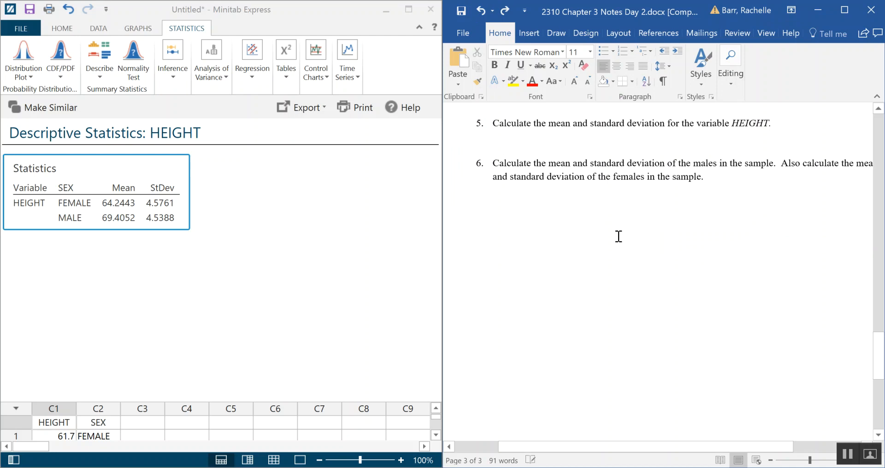
key("ctrl+v")
- Generate descriptive statistics in Minitab Express for HEIGHT with the default statistics and no group variable
left_click(524, 144)
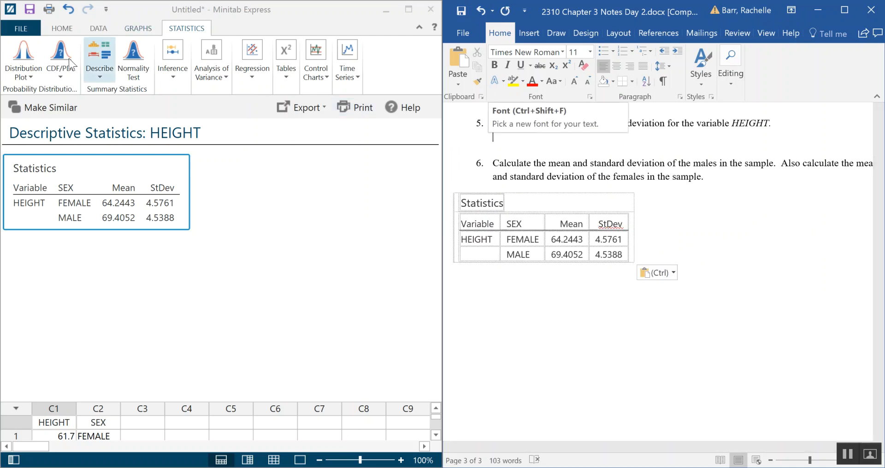
left_click(101, 59)
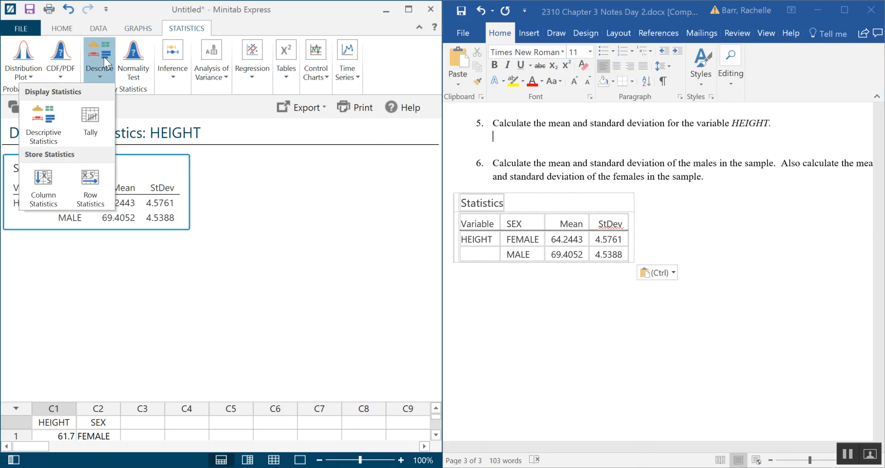
left_click(50, 128)
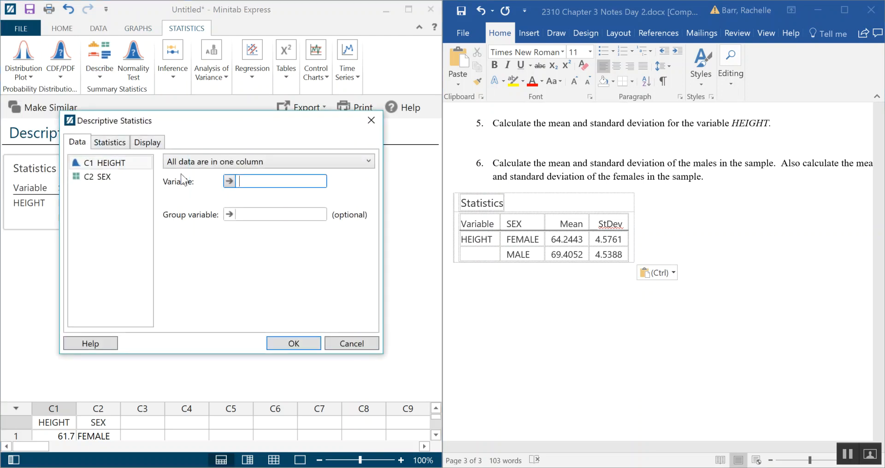
double_click(115, 163)
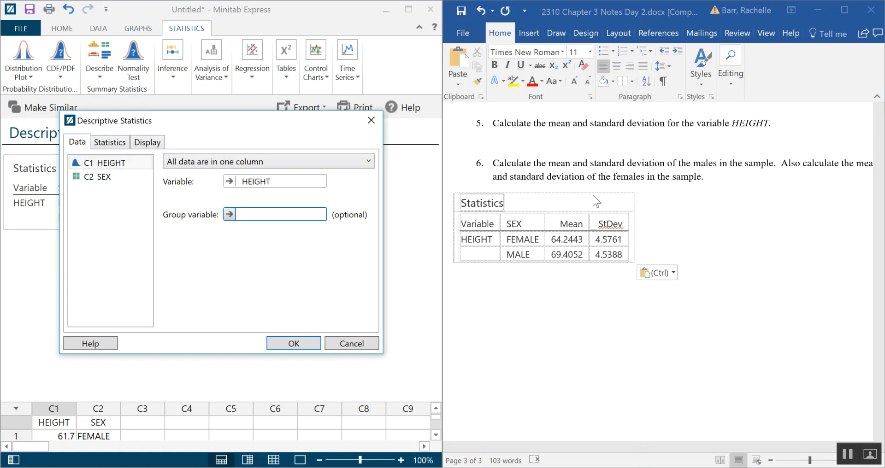
left_click(301, 341)
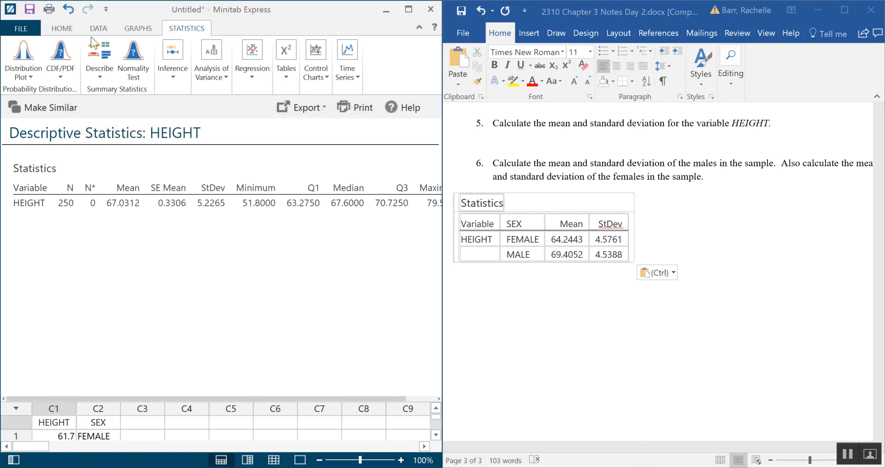
- Set up another Descriptive Statistics analysis with HEIGHT as the variable and the group variable left empty
left_click(95, 58)
left_click(39, 124)
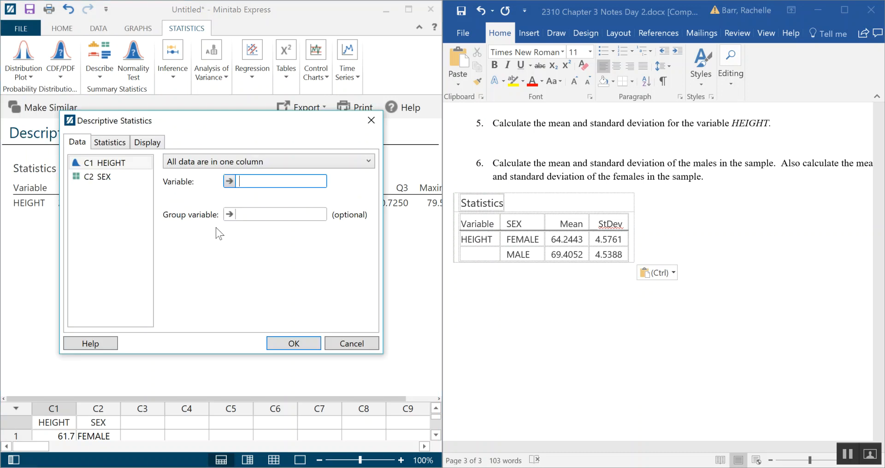
double_click(124, 161)
- Limit the displayed statistics to only mean and standard deviation, and generate the overall HEIGHT statistics
left_click(110, 142)
left_click(177, 177)
left_click(176, 196)
left_click(176, 213)
left_click(176, 231)
left_click(280, 159)
left_click(280, 178)
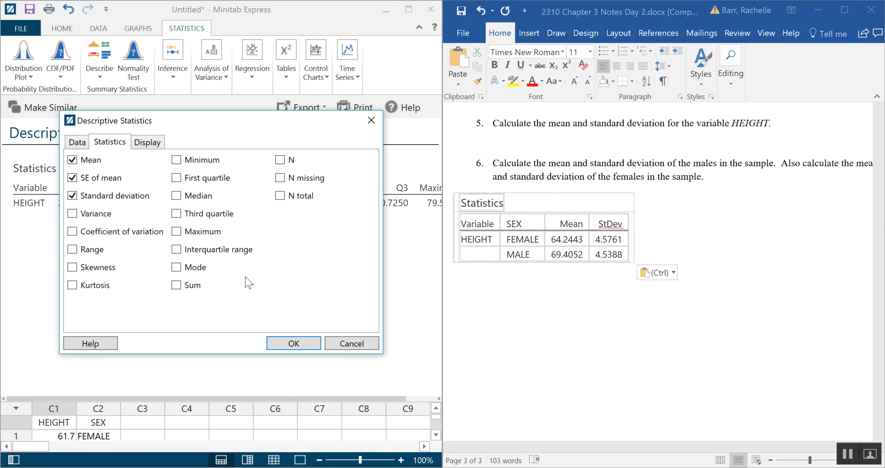
left_click(110, 180)
left_click(283, 342)
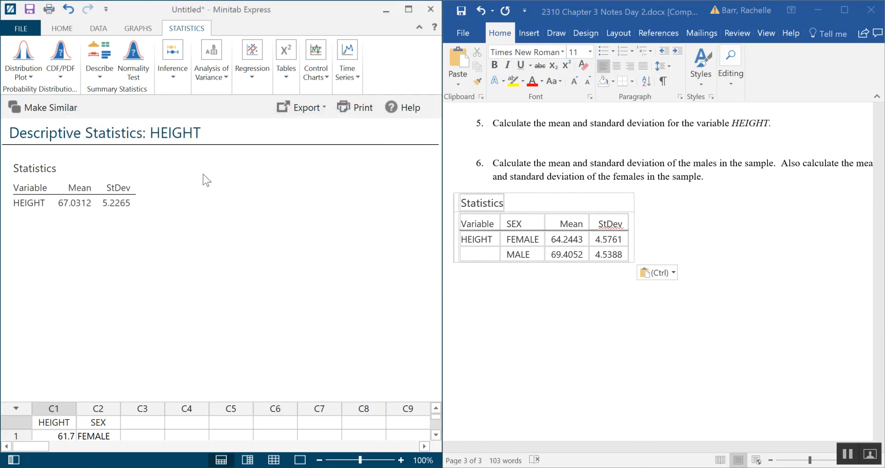
- Copy the overall HEIGHT statistics table and paste it into the Word notes below question 5
right_click(69, 172)
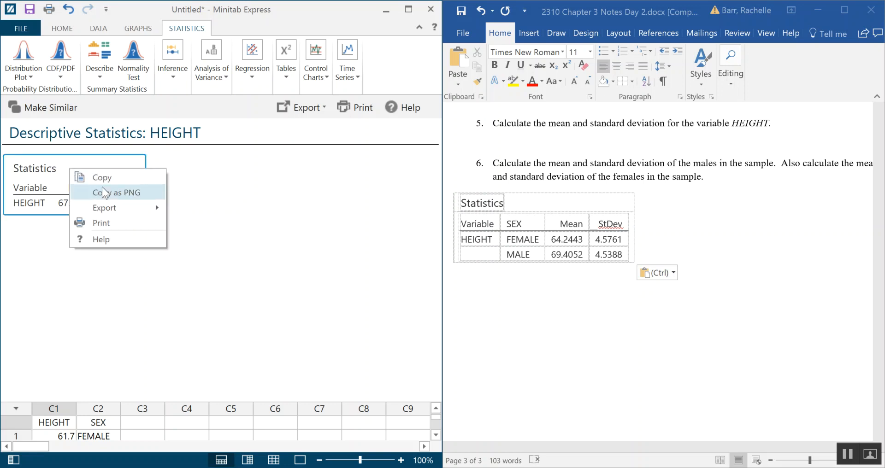
left_click(102, 187)
left_click(498, 140)
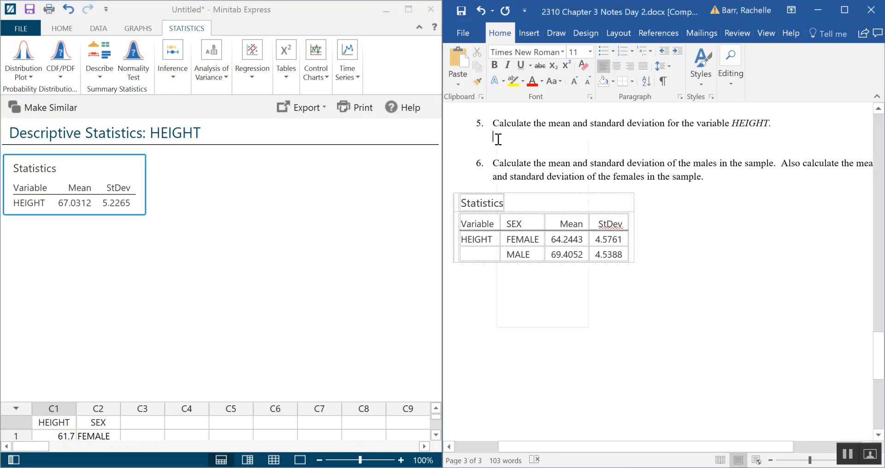
right_click(498, 139)
left_click(535, 199)
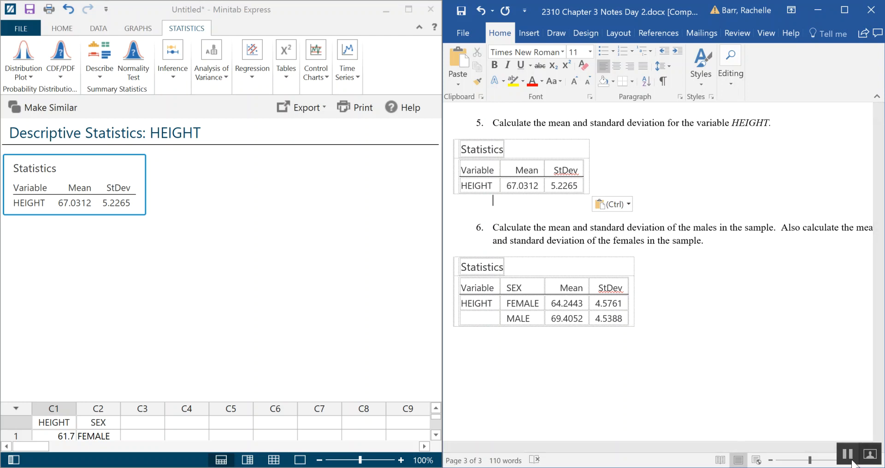
left_click(852, 460)
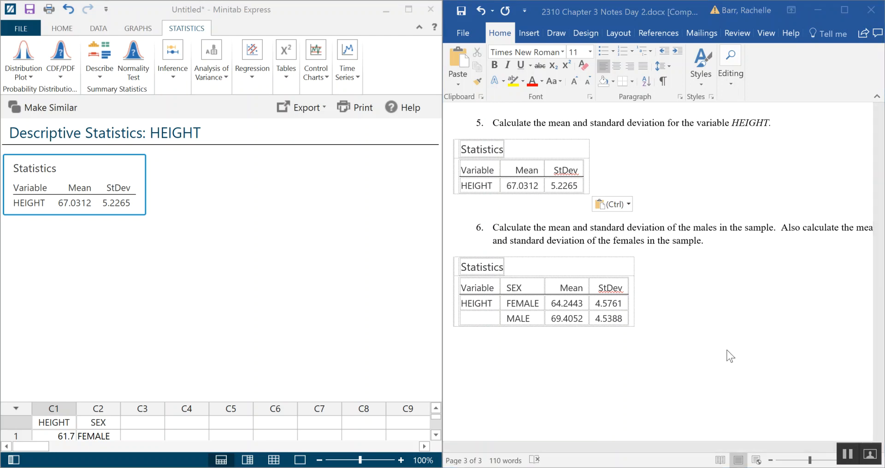